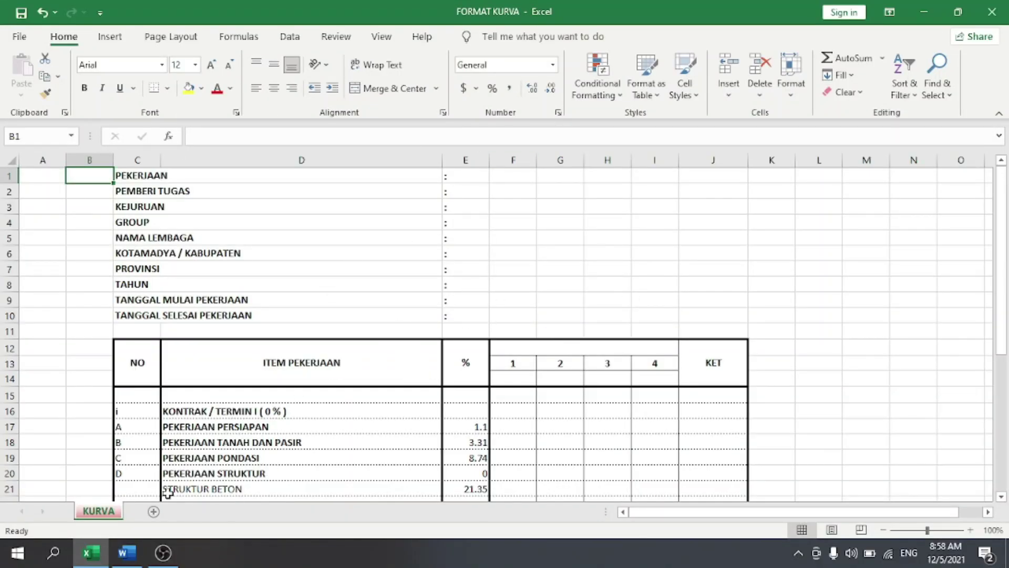
- Bring up the Word document and open its embedded table for editing, selecting cell E18
left_click(127, 552)
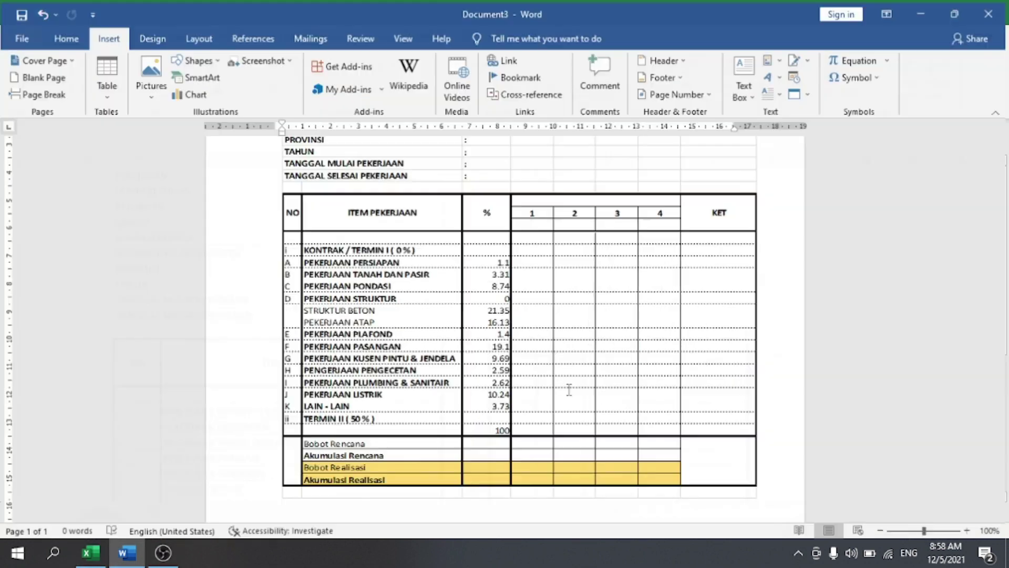
scroll(801, 406, "up", 5)
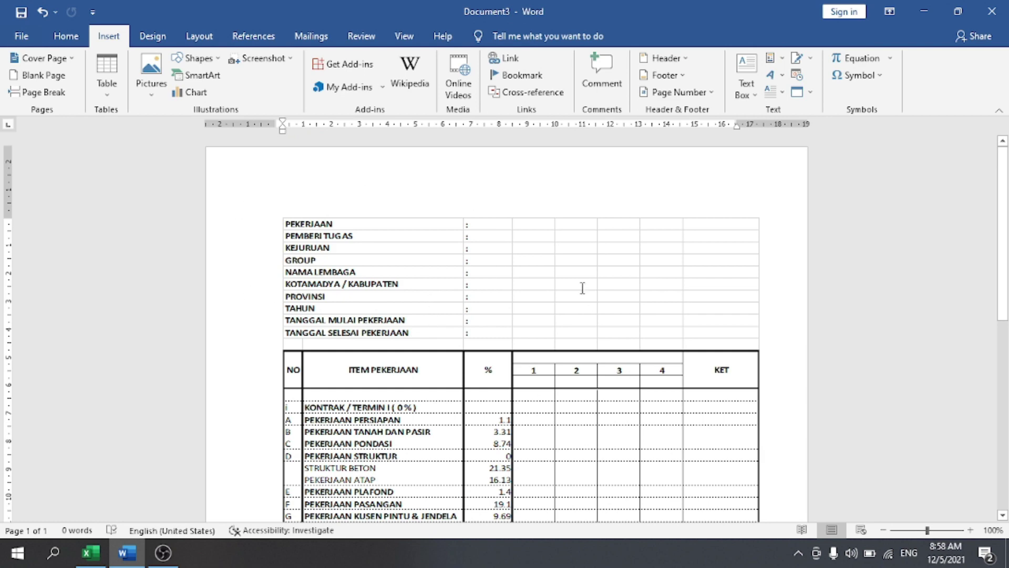
double_click(670, 263)
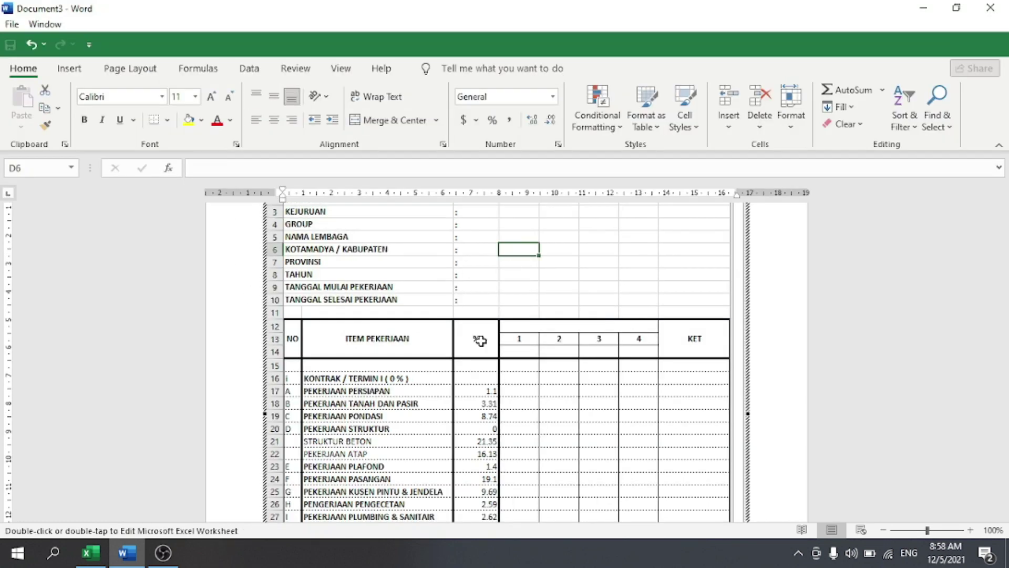
left_click(436, 413)
left_click(556, 405)
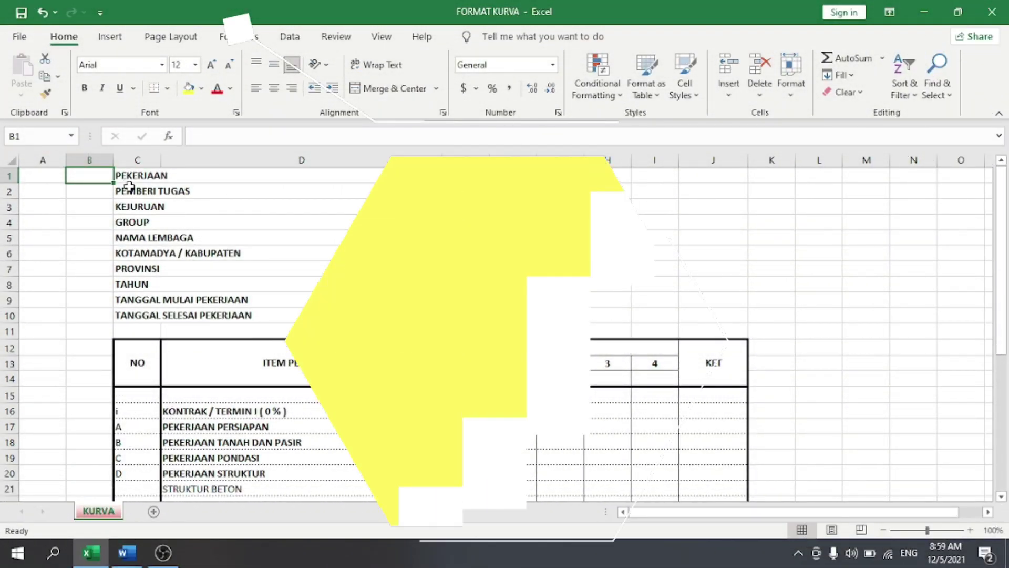
- Review the Kurva S table in Excel from cell C1 down to Akumulasi Realisasi
left_click(135, 179)
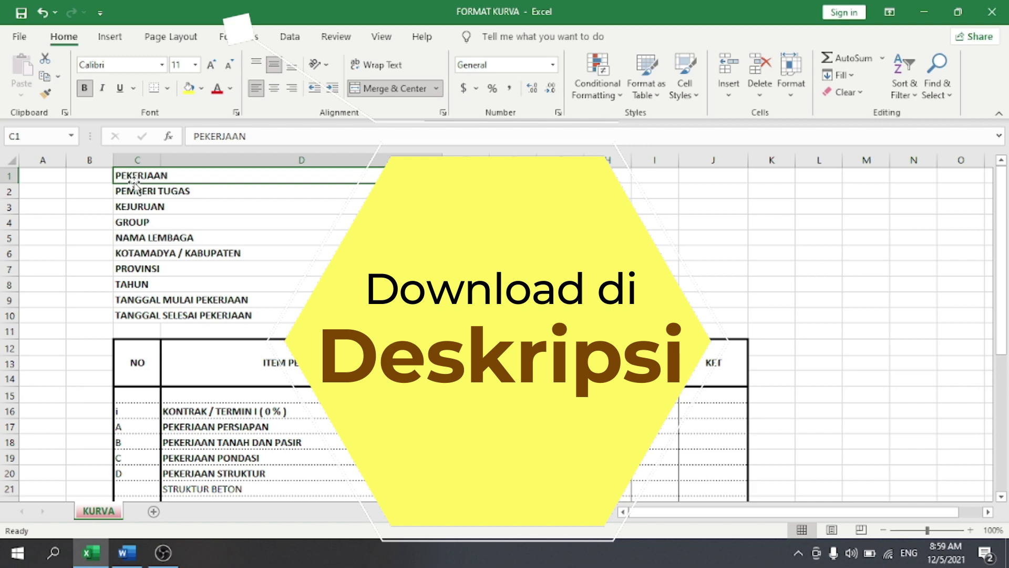
left_click(799, 273)
scroll(734, 275, "down", 6)
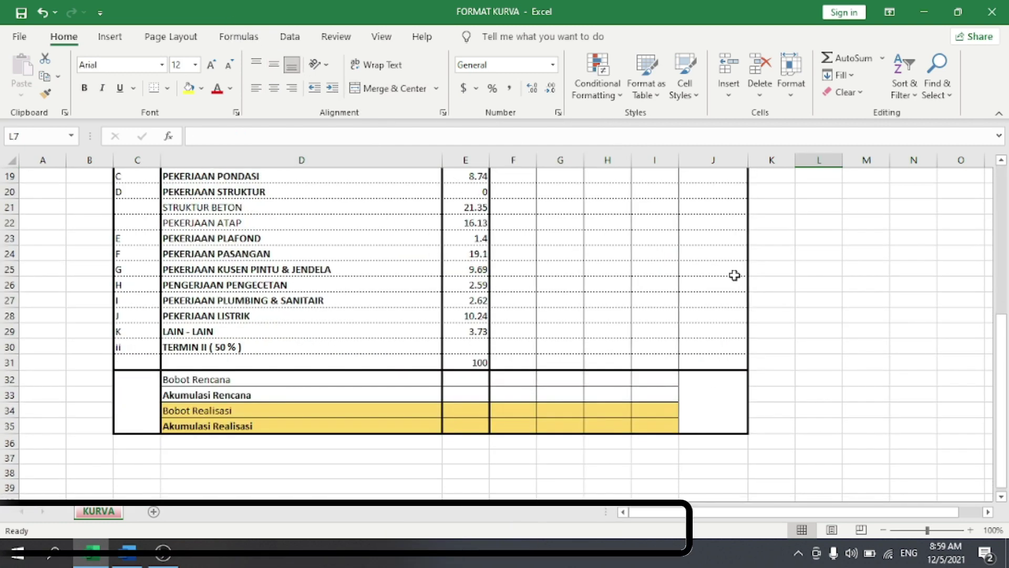
scroll(734, 275, "up", 6)
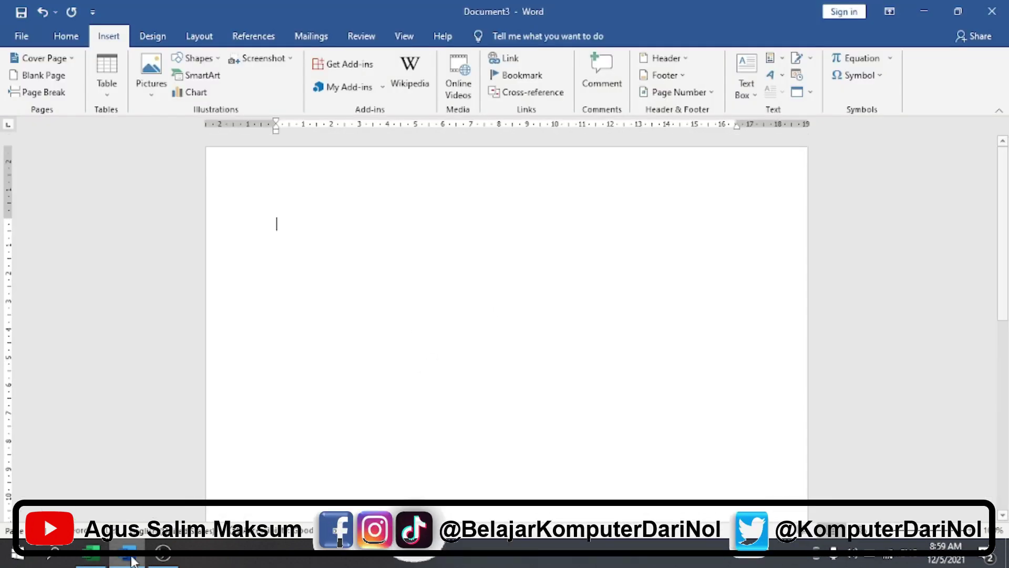
- Copy the Kurva S table range C1:J35 from the FORMAT KURVA workbook, then return to Word
left_click(91, 553)
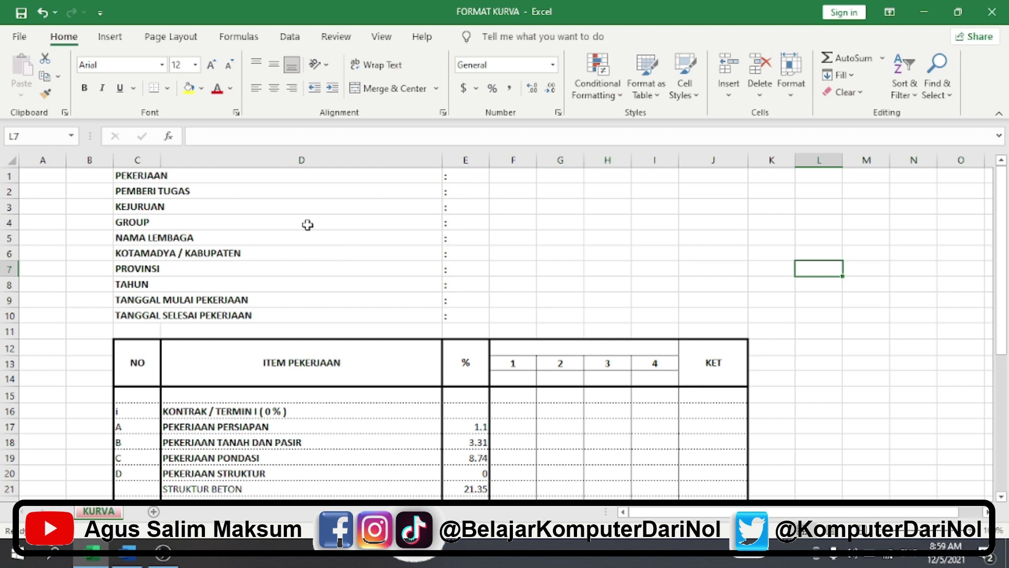
left_click_drag(124, 177, 642, 424)
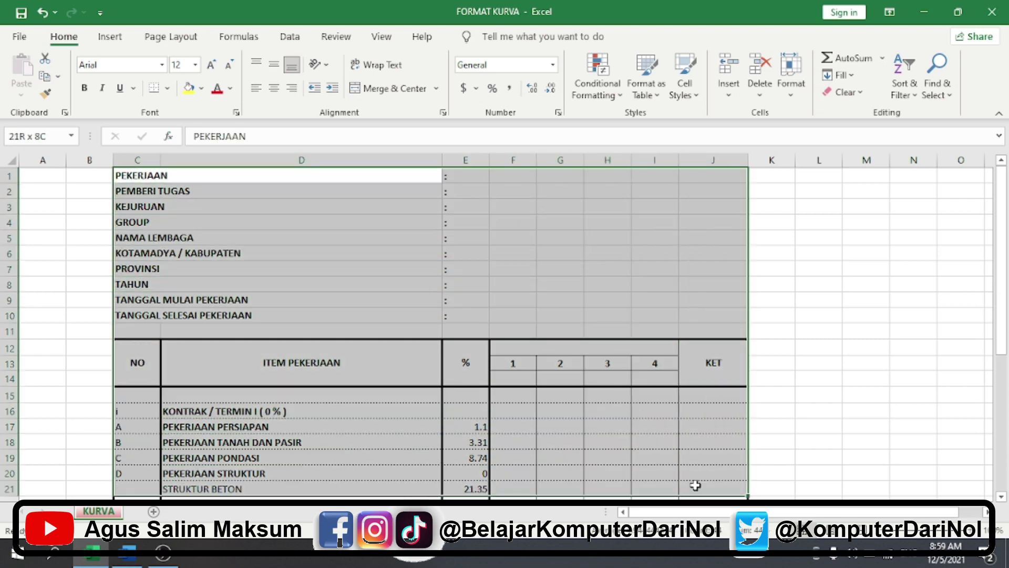
left_click_drag(642, 424, 692, 413)
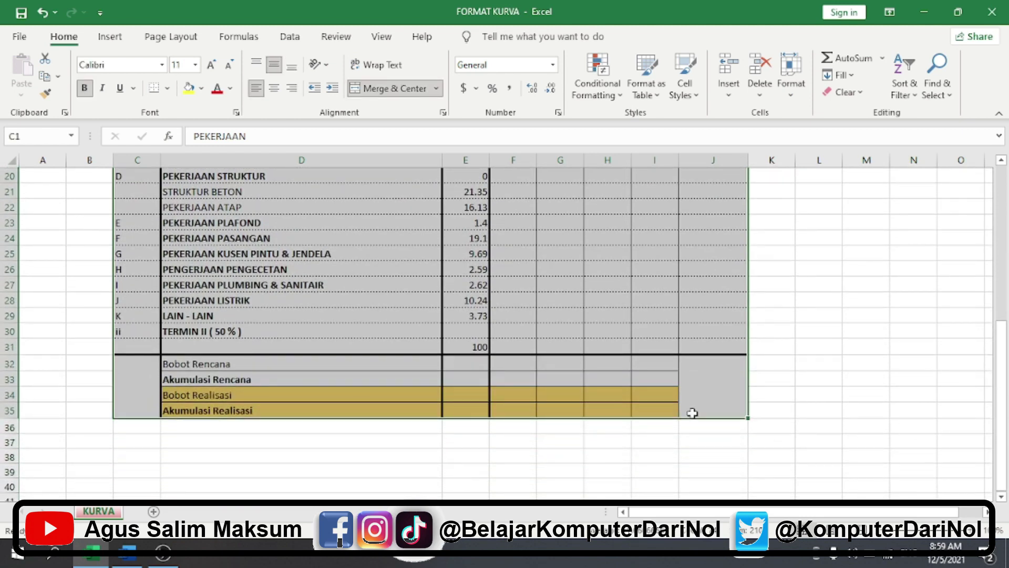
scroll(692, 413, "up", 6)
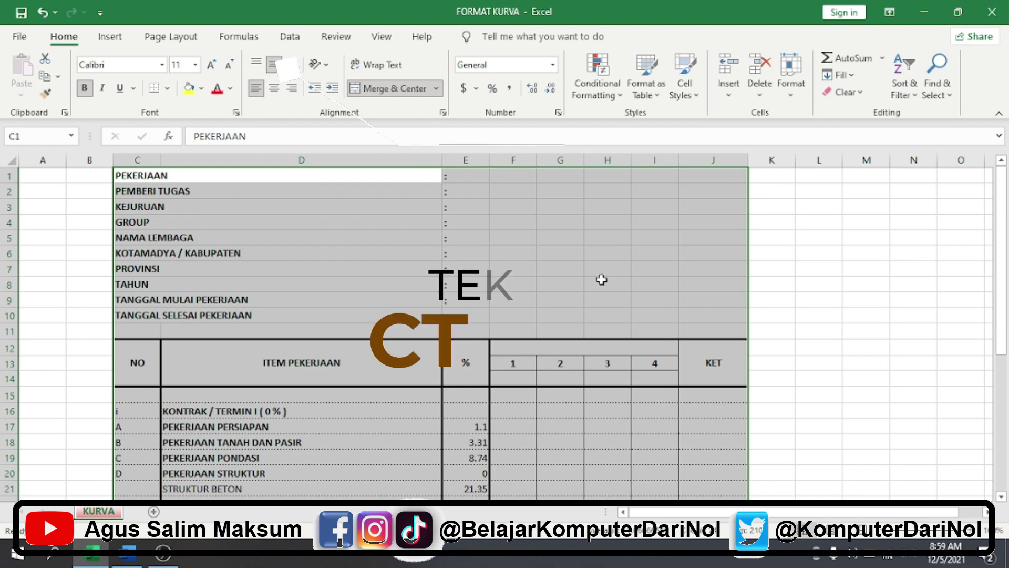
key("ctrl+c")
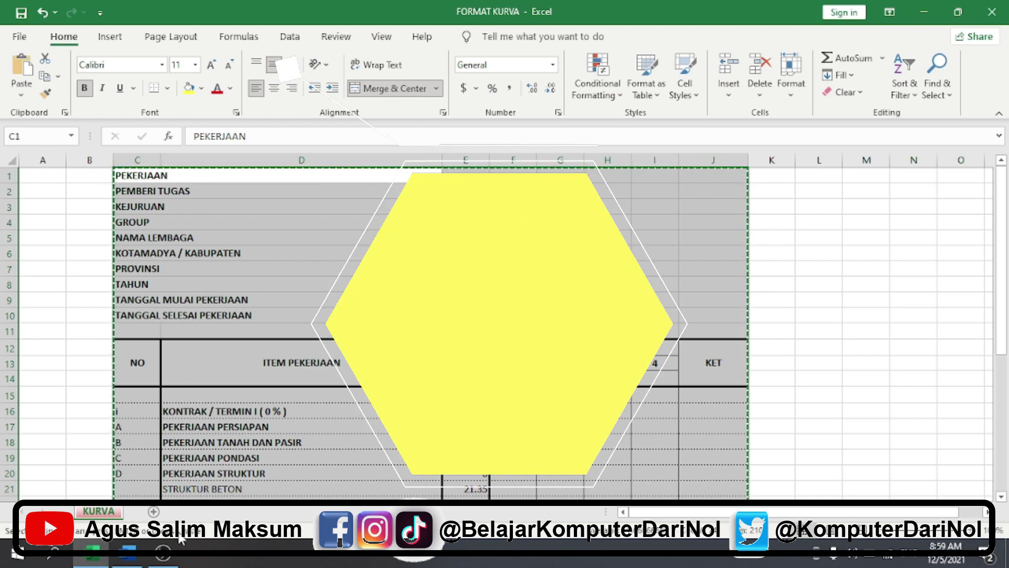
left_click(126, 553)
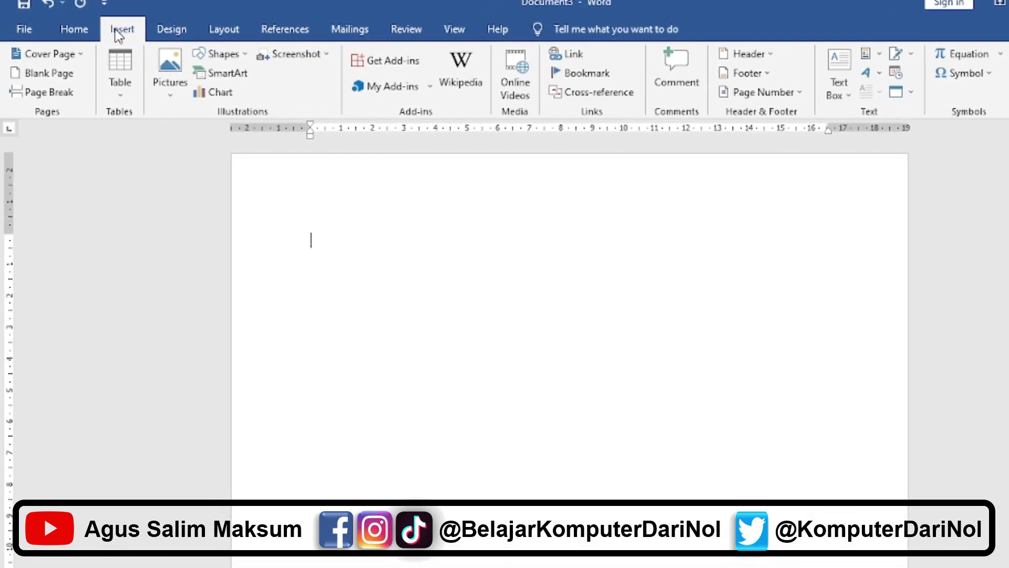
- Insert an empty Excel Spreadsheet object into Document3 from the Table menu
left_click(122, 77)
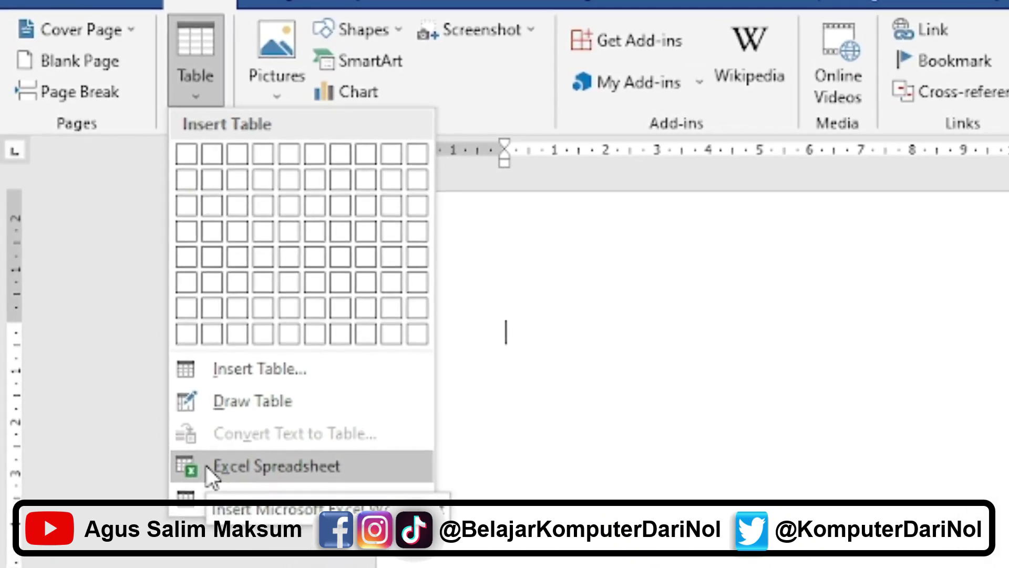
left_click(206, 465)
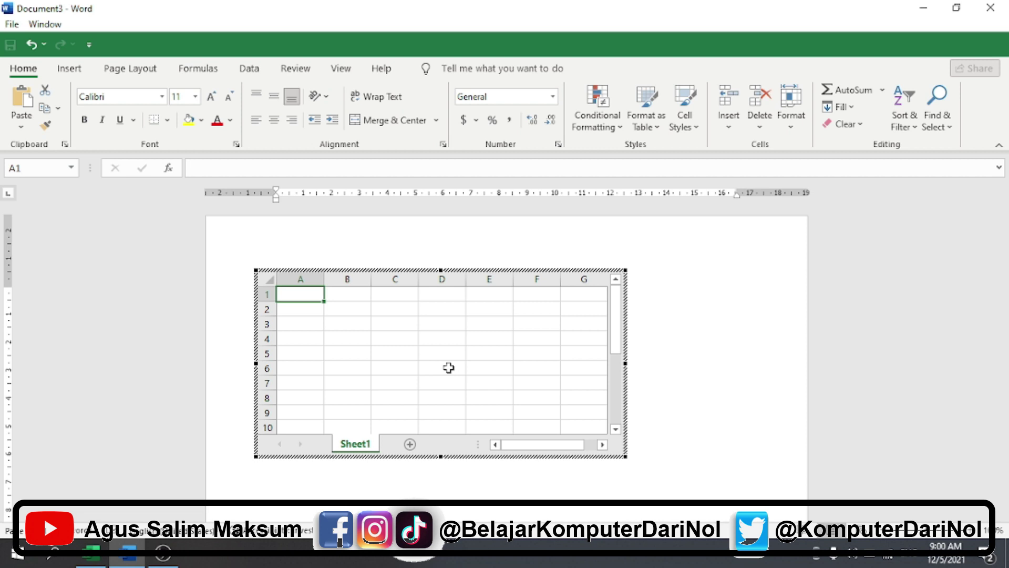
- Paste the copied Kurva S table into the embedded sheet starting at cell A1
left_click(347, 311)
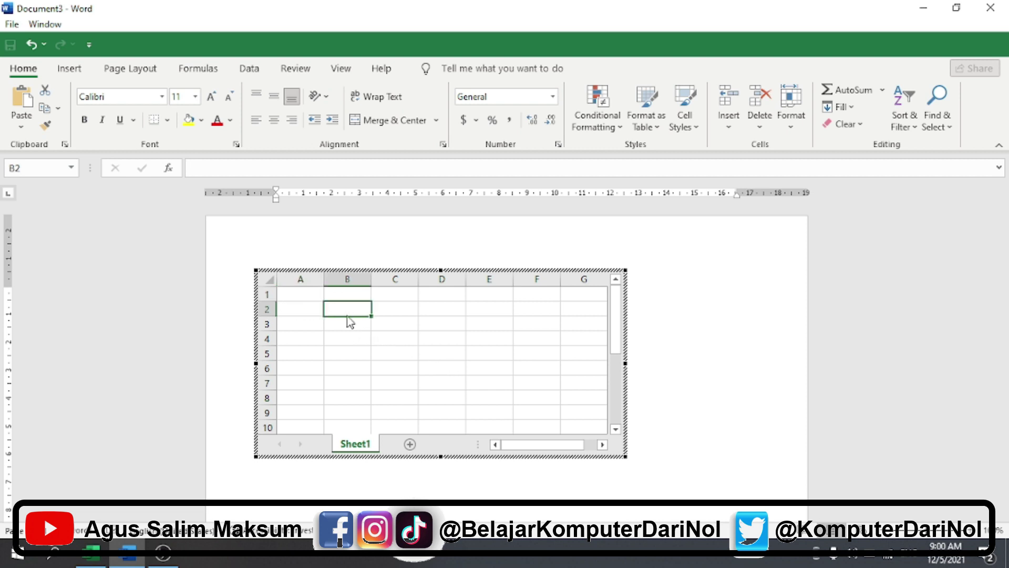
left_click(290, 297)
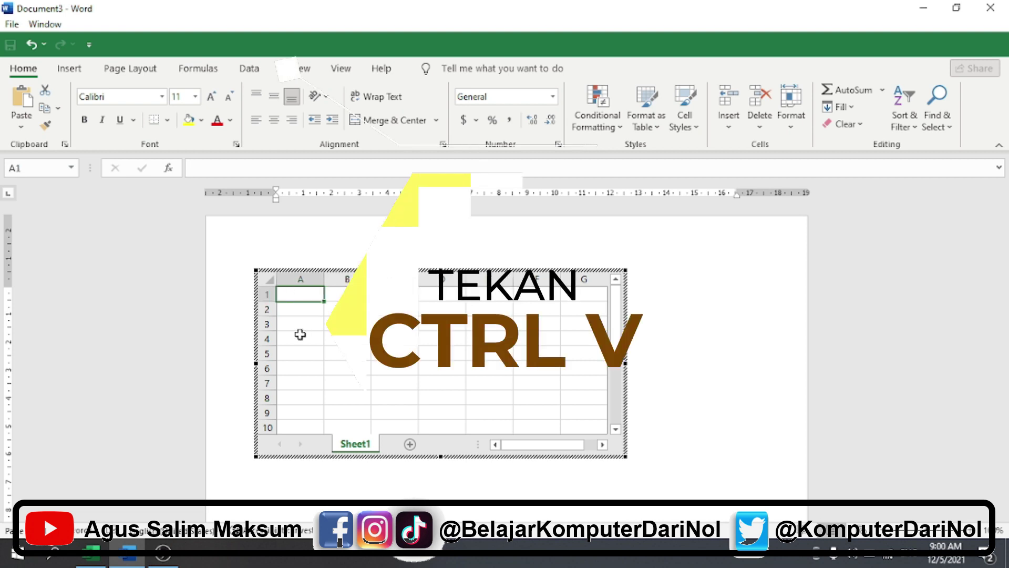
key("ctrl+v")
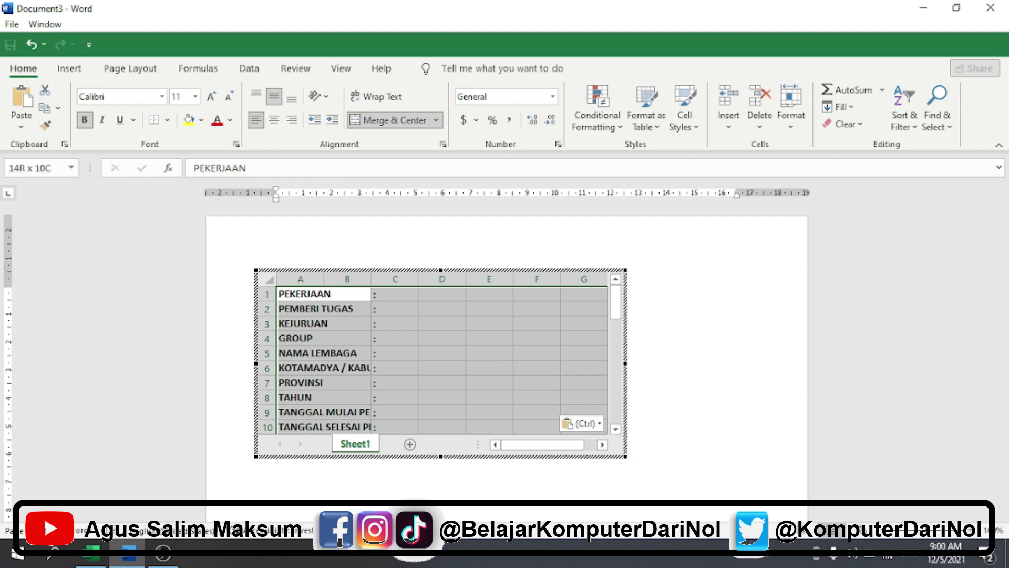
- Enlarge the embedded sheet to show columns H–J and rows down to 31
left_click_drag(625, 456, 753, 478)
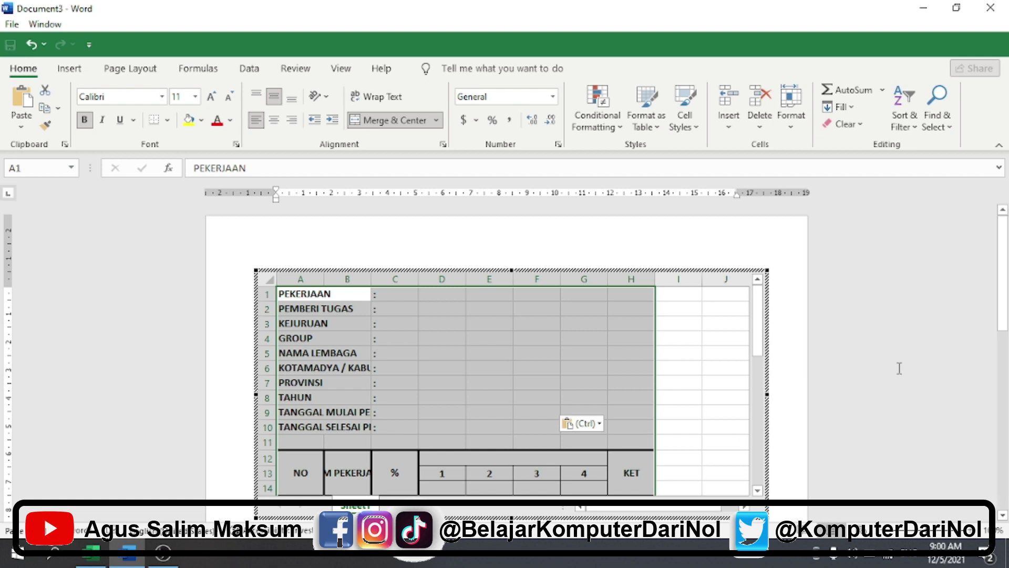
scroll(898, 367, "down", 1)
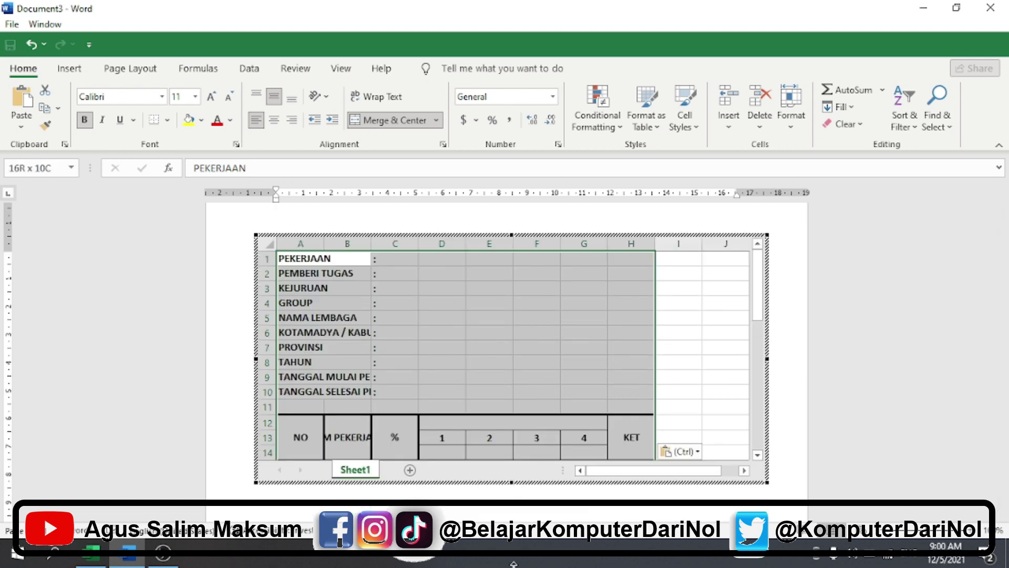
left_click_drag(511, 482, 520, 541)
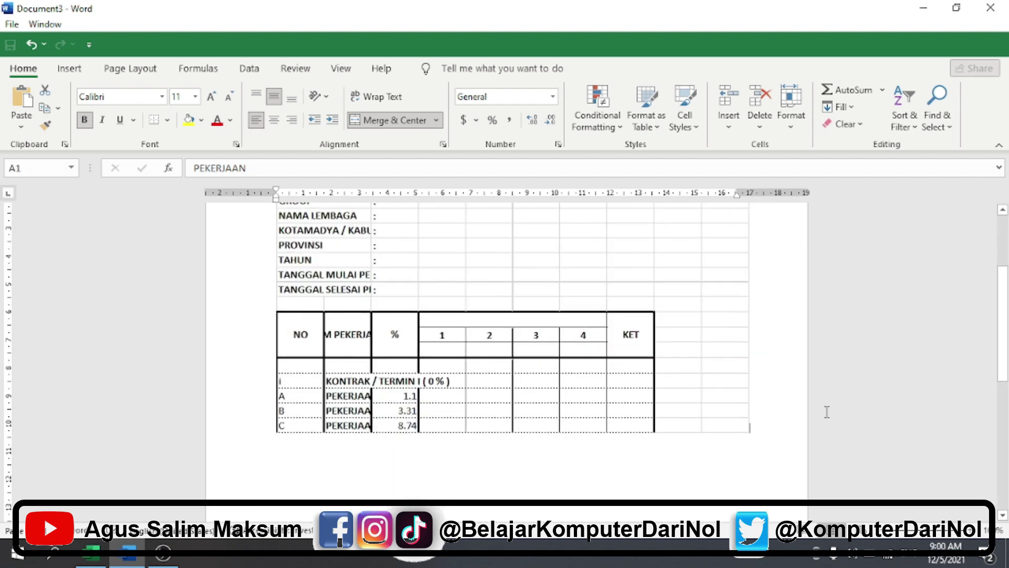
left_click_drag(508, 542, 526, 415)
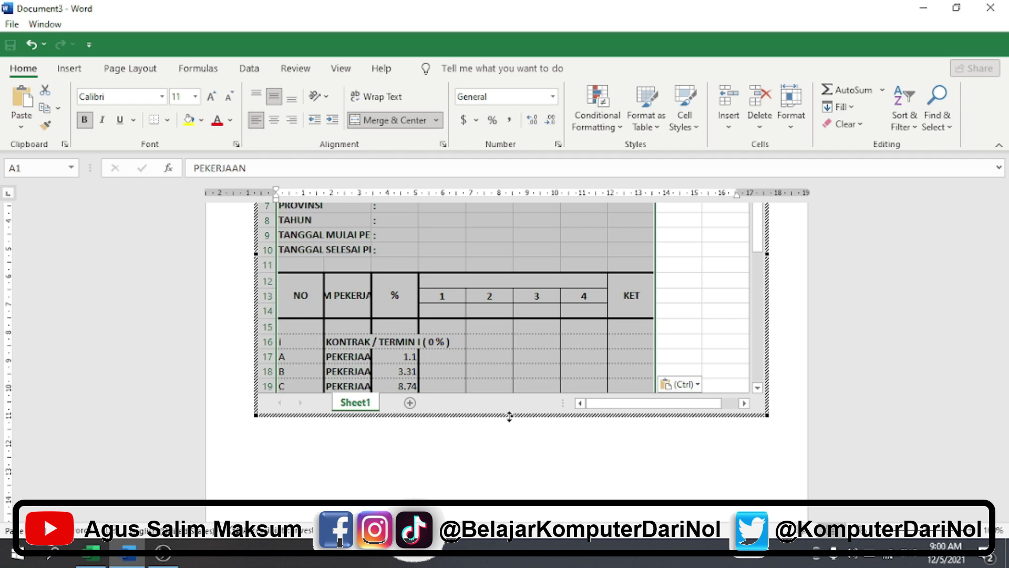
left_click_drag(514, 534, 515, 535)
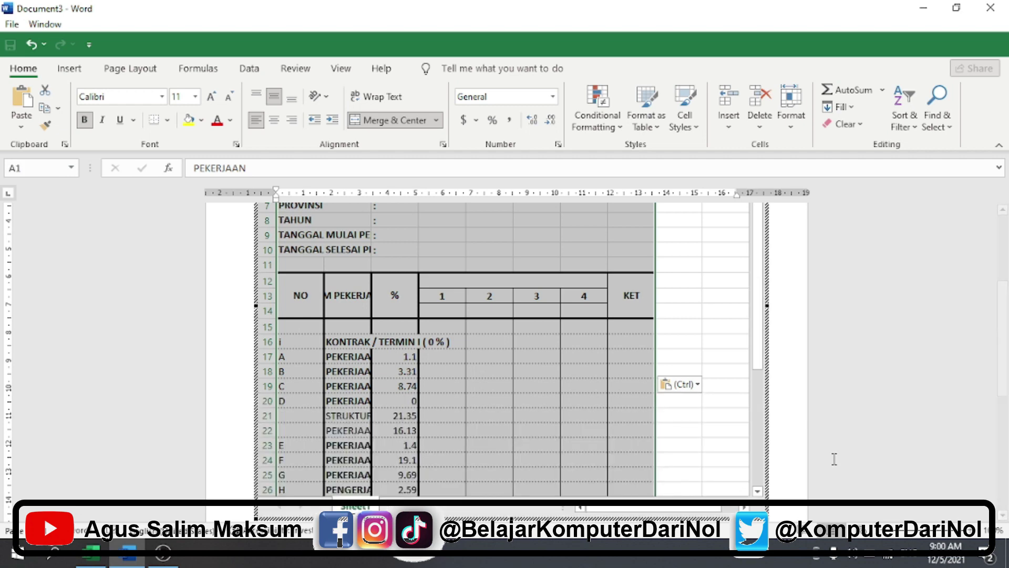
scroll(834, 459, "down", 2)
left_click_drag(514, 528, 517, 457)
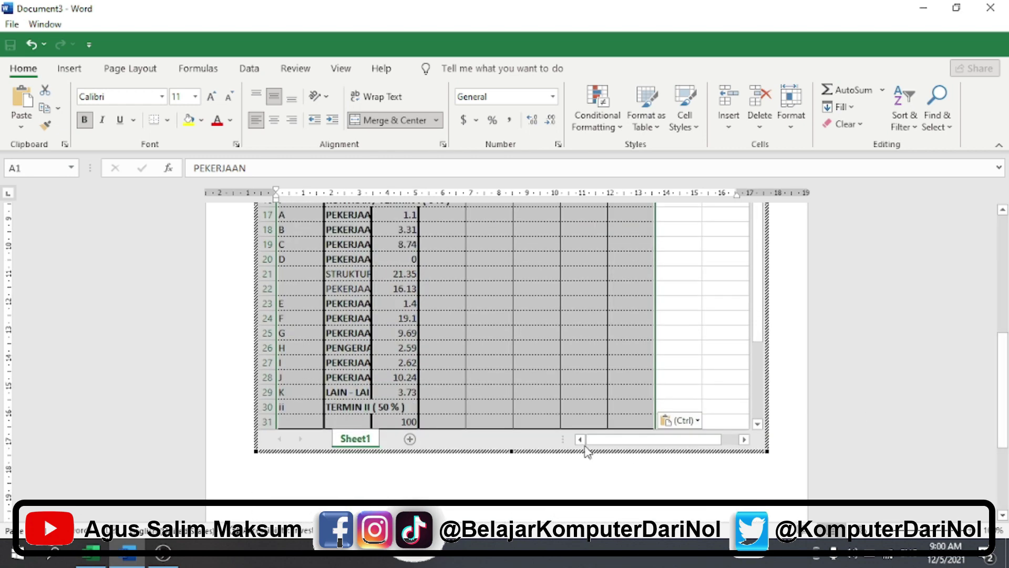
left_click_drag(515, 517, 509, 395)
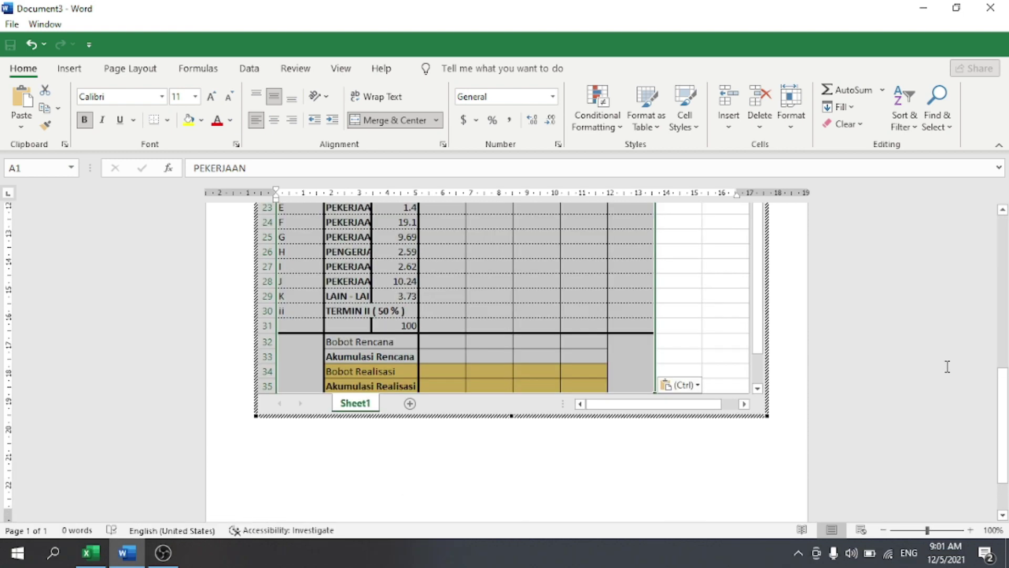
- Reopen the embedded table and narrow column A
left_click(948, 366)
scroll(948, 366, "up", 5)
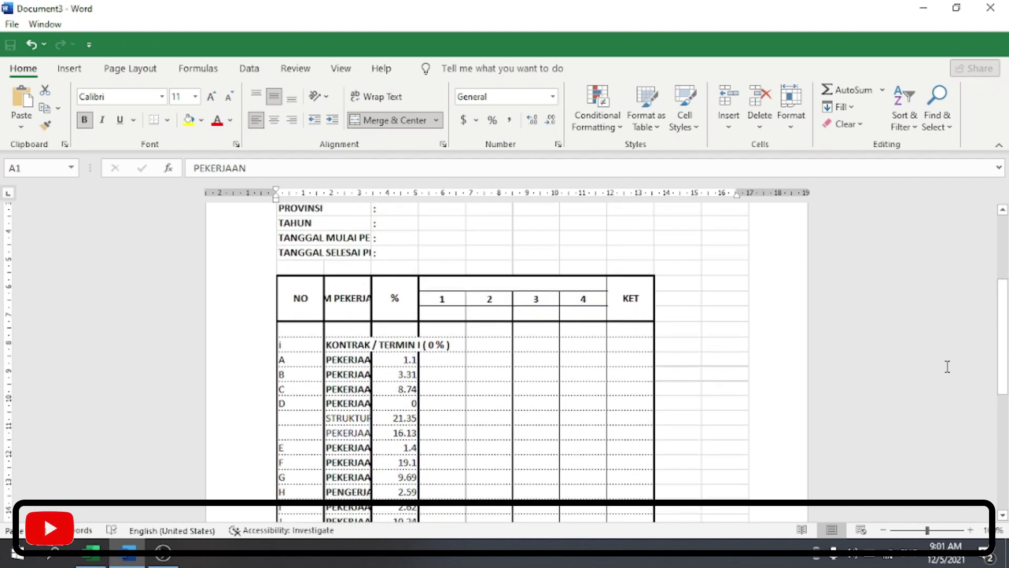
double_click(578, 341)
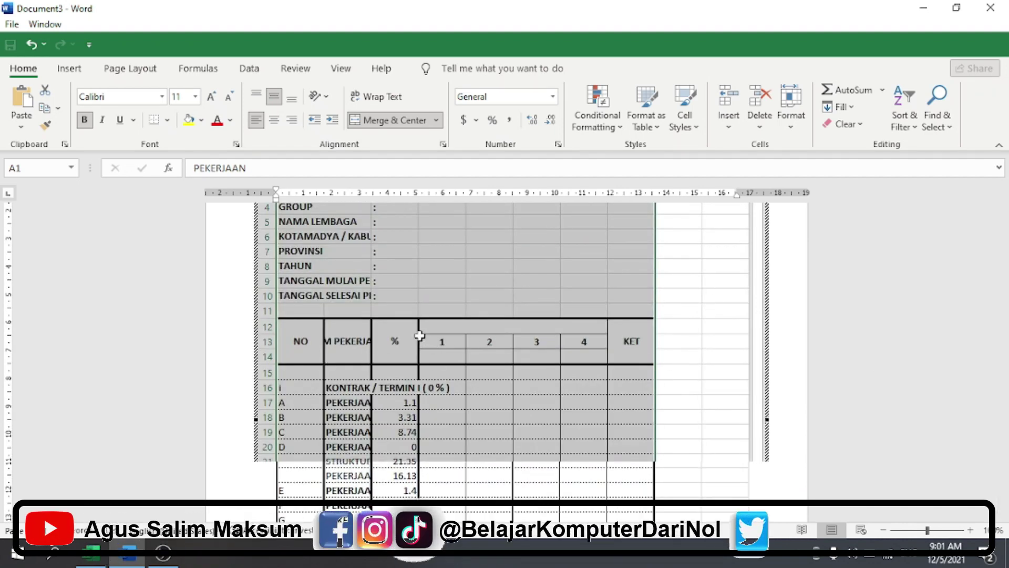
scroll(316, 320, "up", 3)
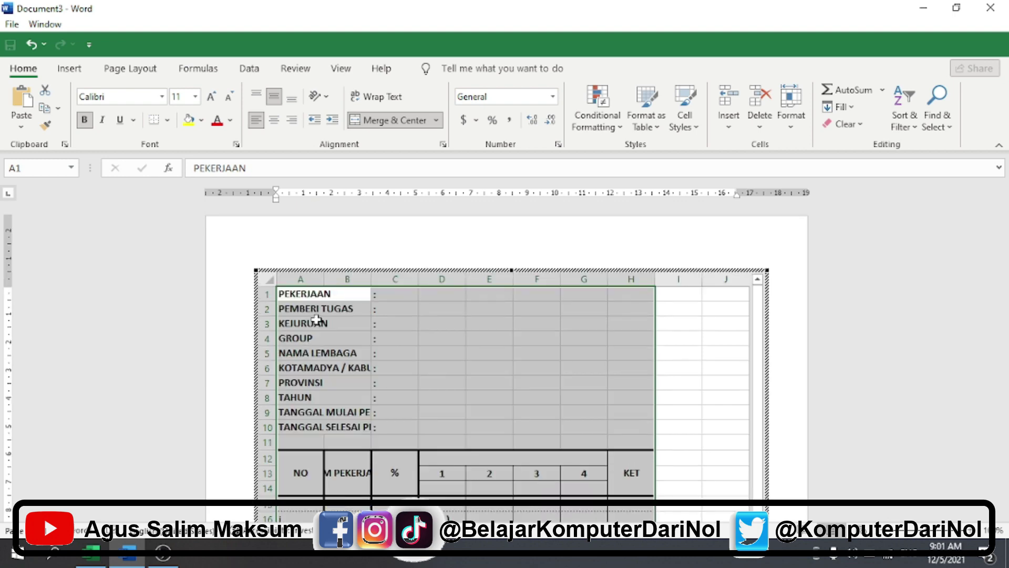
scroll(397, 376, "down", 2)
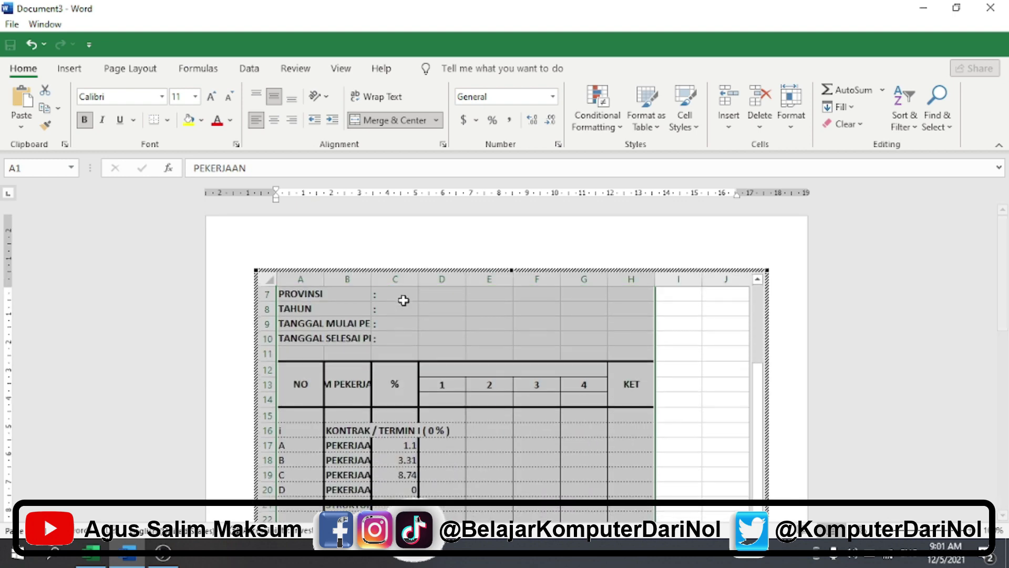
left_click_drag(322, 279, 303, 279)
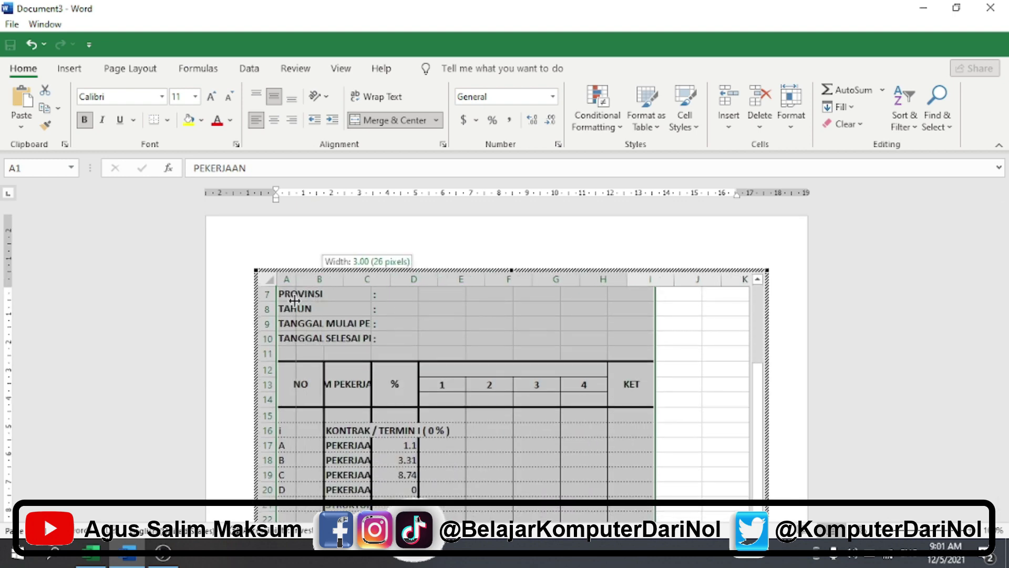
- AutoFit column B to the item names and widen column H slightly
double_click(351, 281)
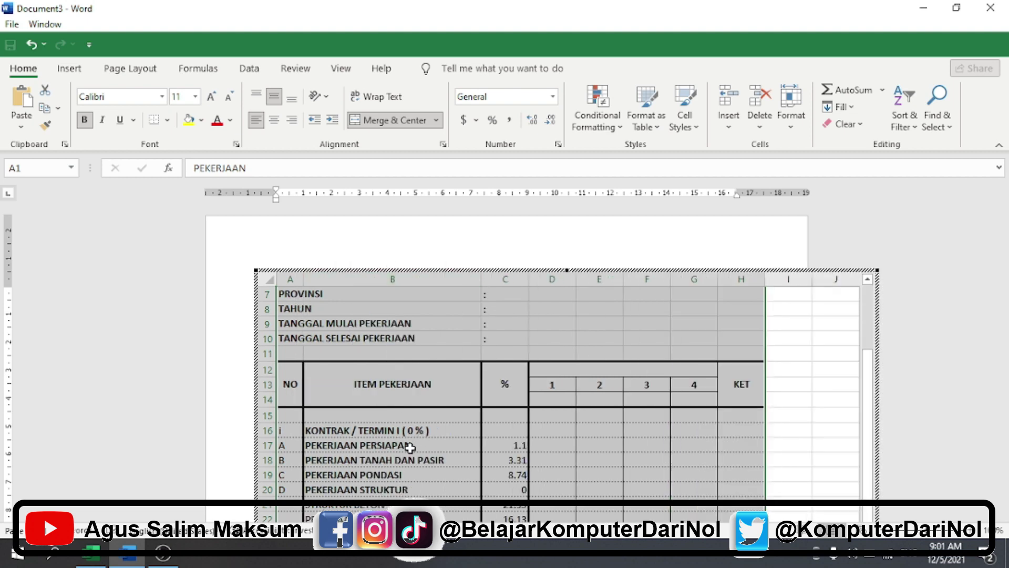
scroll(457, 444, "down", 3)
scroll(457, 448, "up", 2)
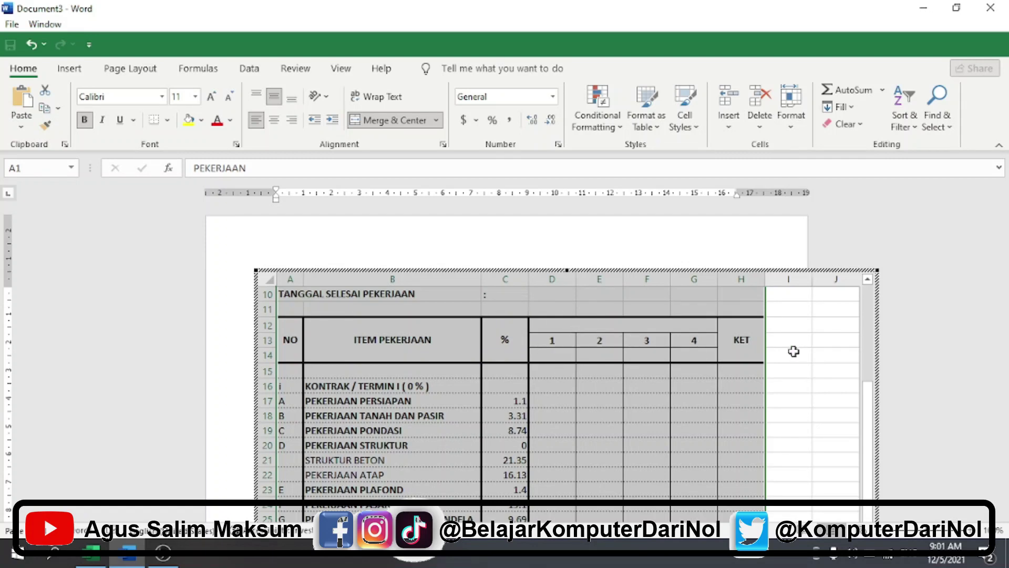
left_click_drag(764, 283, 780, 284)
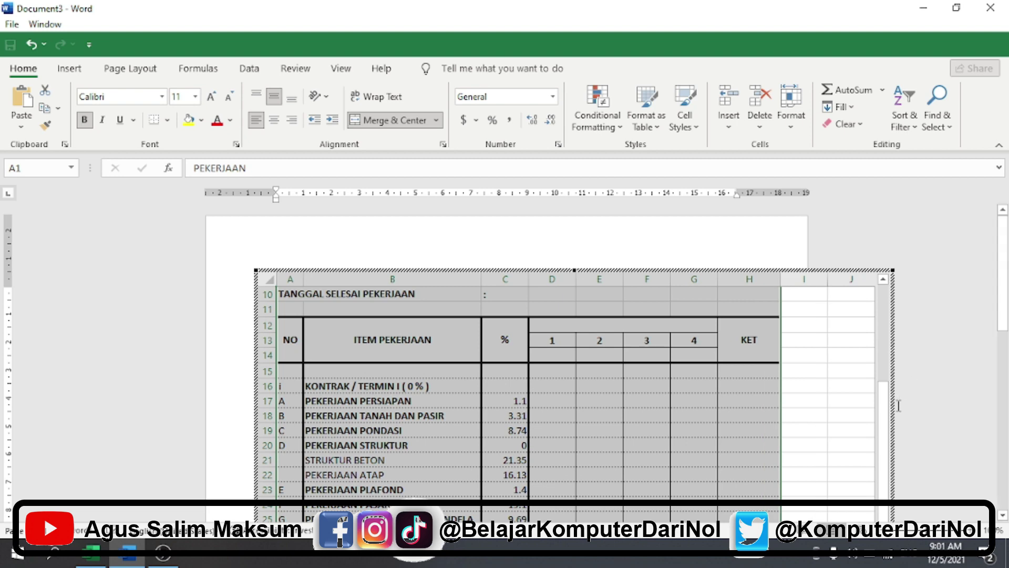
- Trim the embedded object so it ends at column H
left_click(947, 315)
scroll(946, 342, "down", 3)
double_click(804, 339)
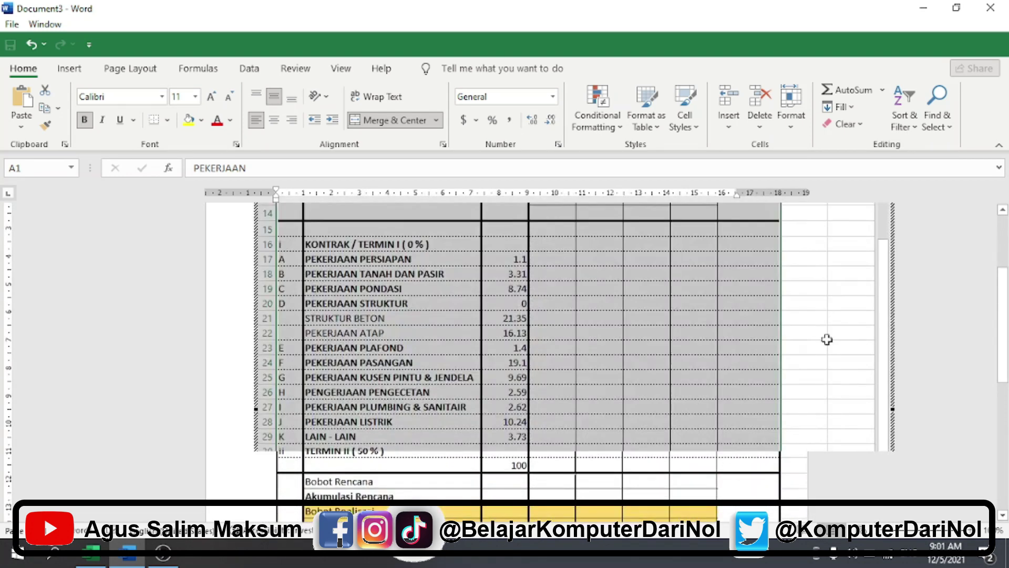
scroll(698, 299, "up", 3)
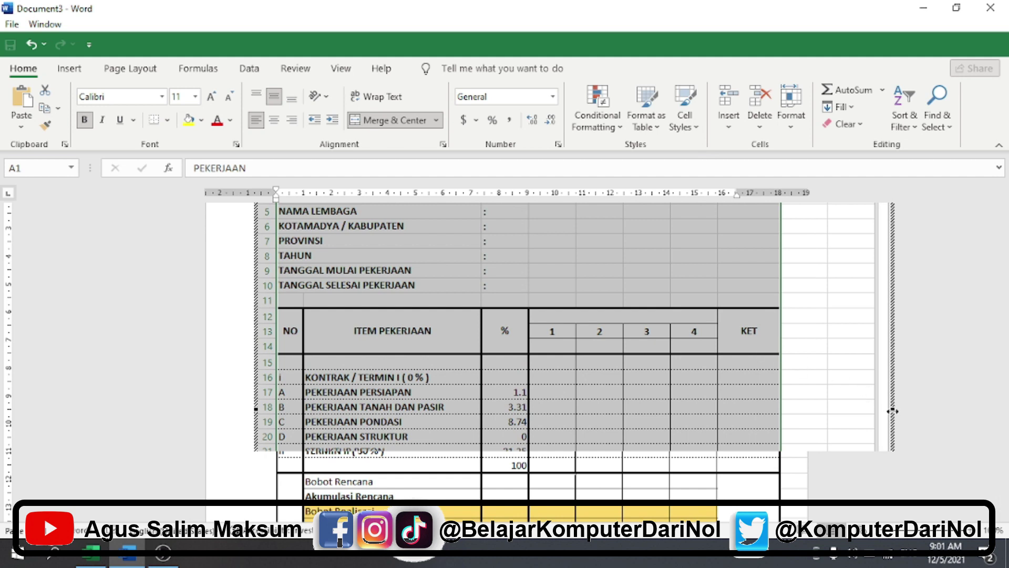
left_click_drag(786, 408, 788, 412)
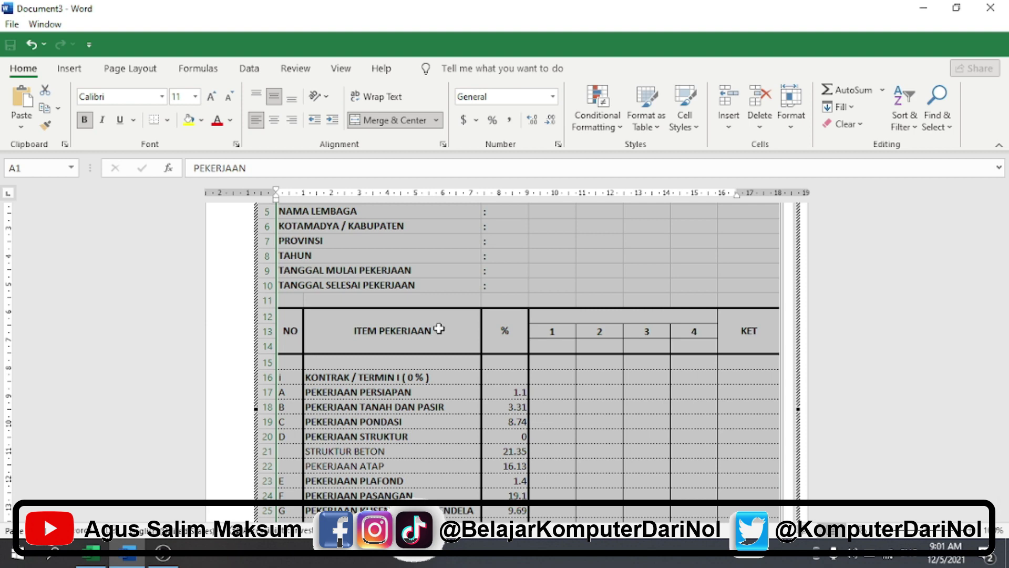
scroll(439, 329, "up", 3)
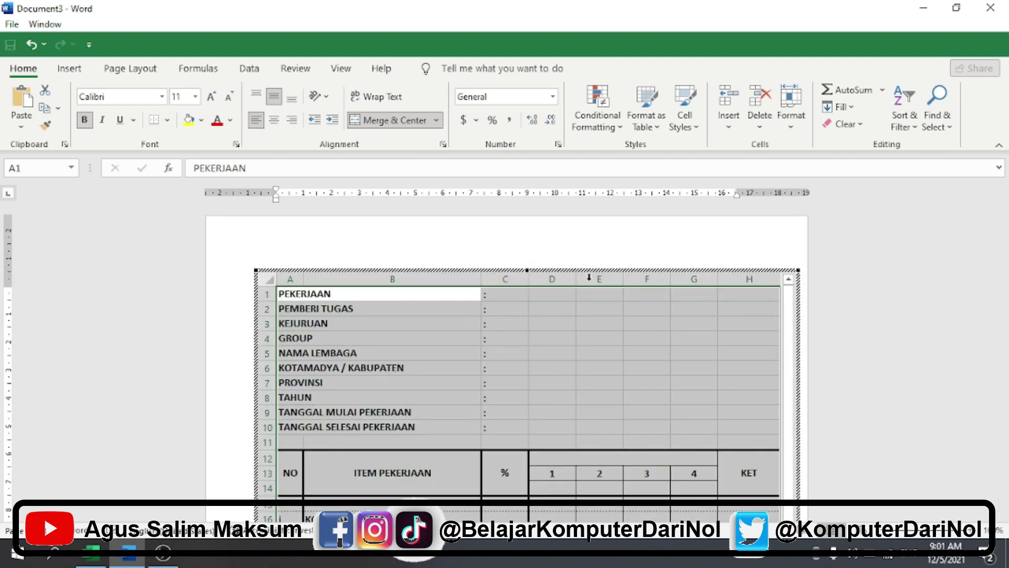
scroll(864, 297, "down", 8)
scroll(864, 299, "down", 7)
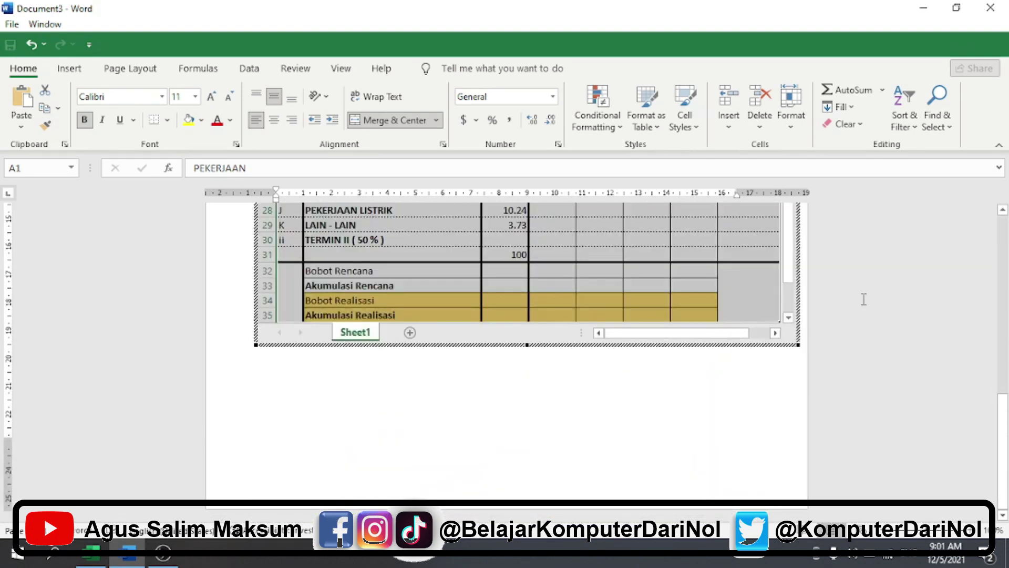
scroll(863, 295, "up", 3)
scroll(864, 278, "up", 5)
scroll(864, 272, "up", 5)
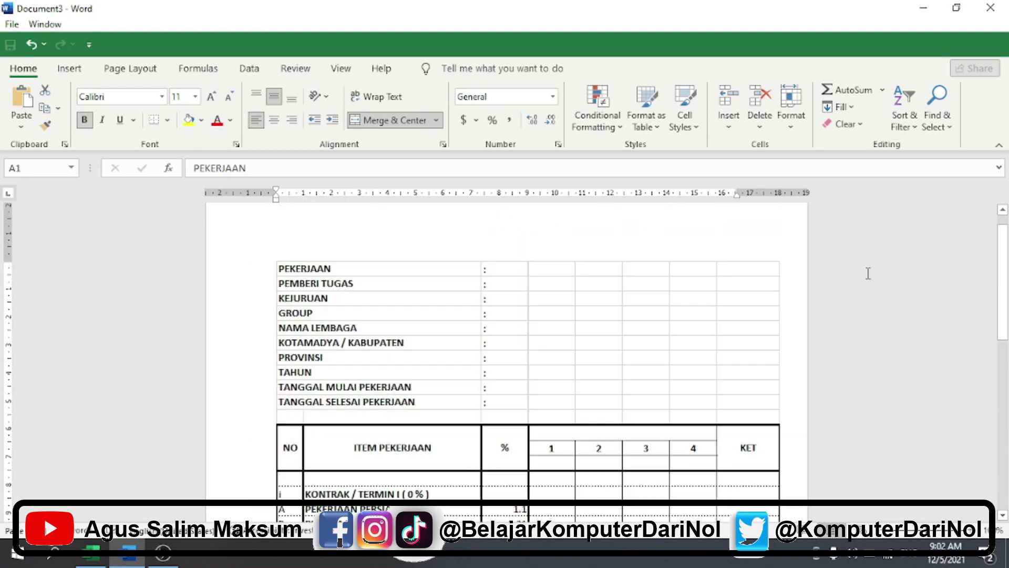
- Deselect the embedded table and scroll through the page to check how it fits
double_click(579, 288)
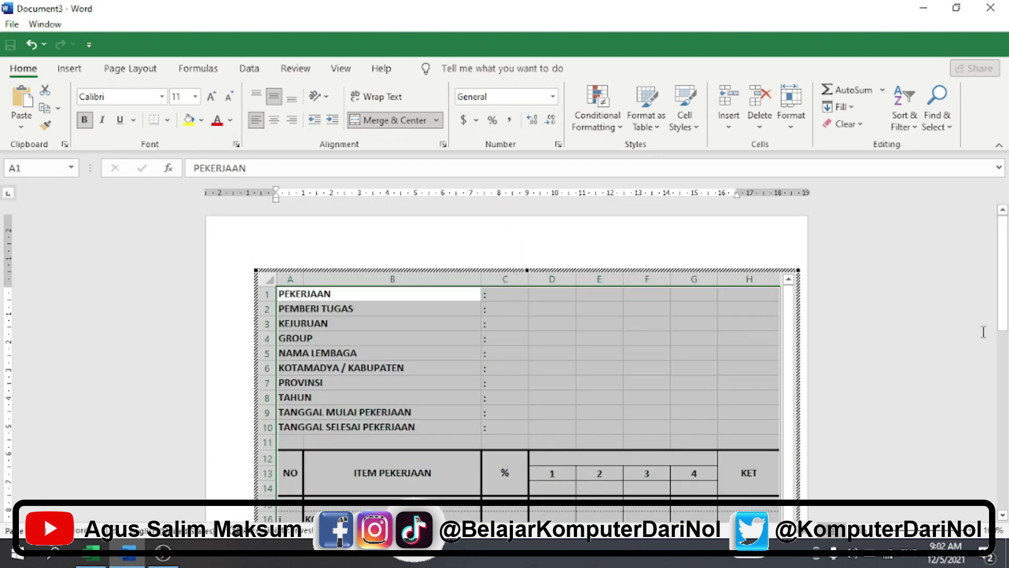
left_click(888, 379)
scroll(888, 382, "down", 4)
scroll(887, 384, "down", 4)
scroll(886, 388, "down", 2)
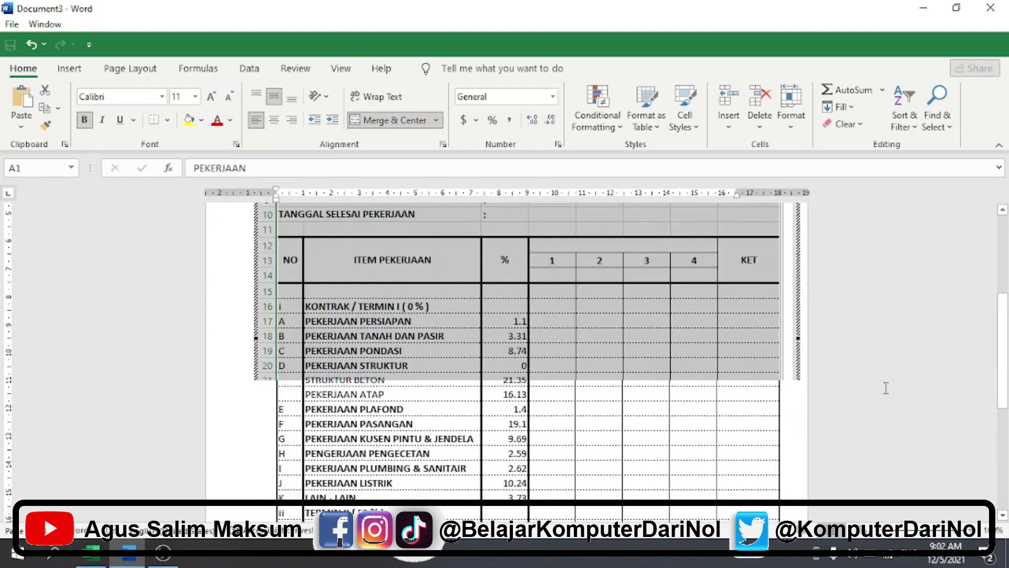
scroll(887, 389, "down", 2)
scroll(886, 389, "down", 2)
scroll(886, 389, "up", 7)
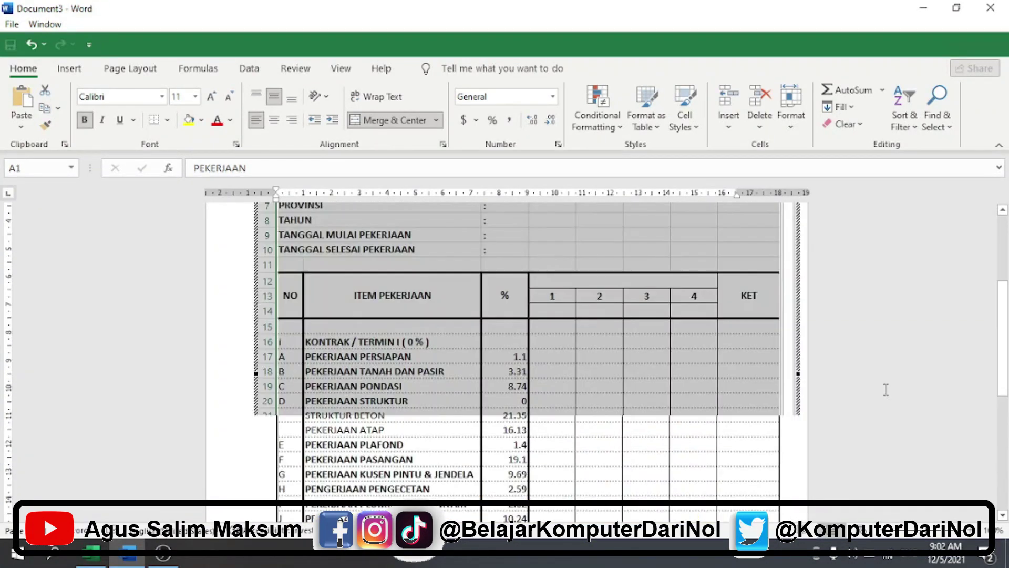
scroll(886, 389, "up", 2)
scroll(885, 387, "up", 2)
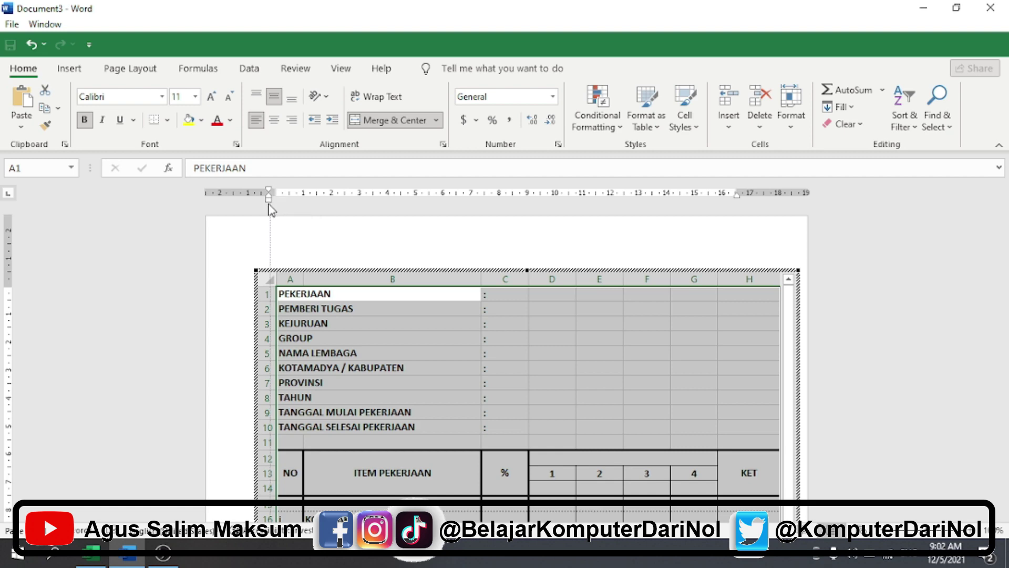
- Shift the embedded Kurva S table left by reducing the left indent on the ruler
left_click_drag(269, 209, 260, 207)
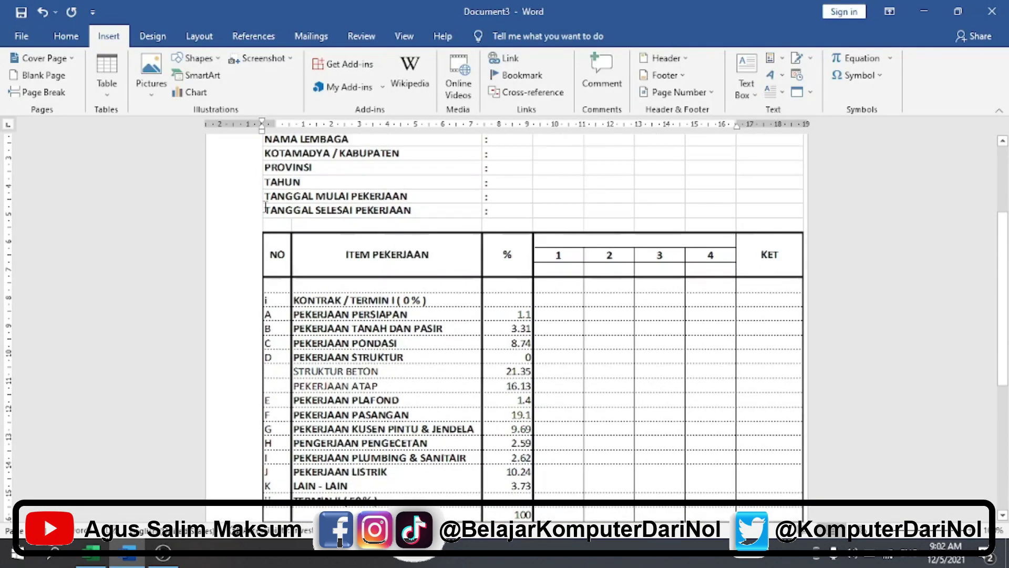
scroll(304, 221, "up", 5)
left_click_drag(261, 130, 245, 149)
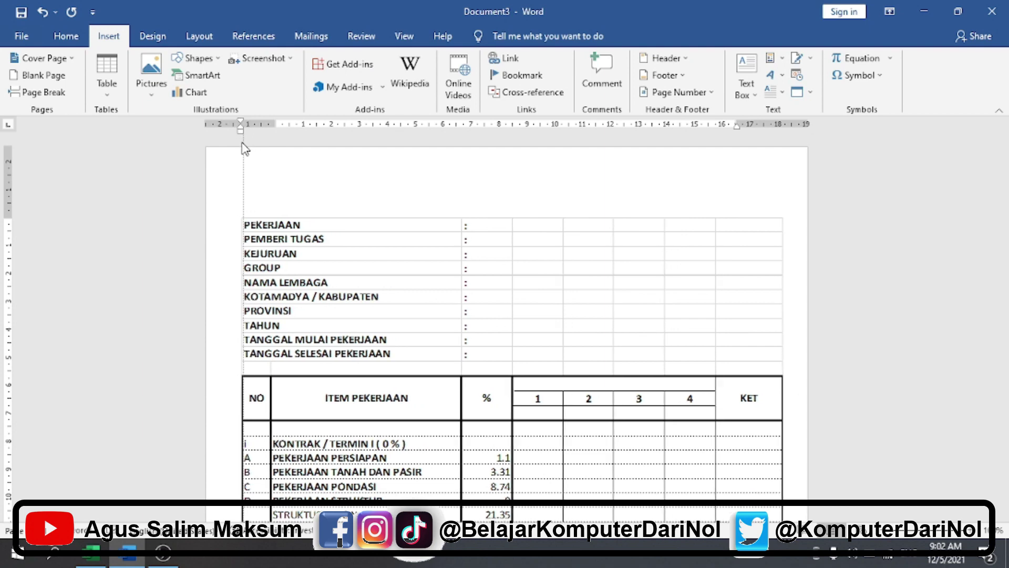
scroll(808, 309, "down", 5)
scroll(804, 308, "up", 5)
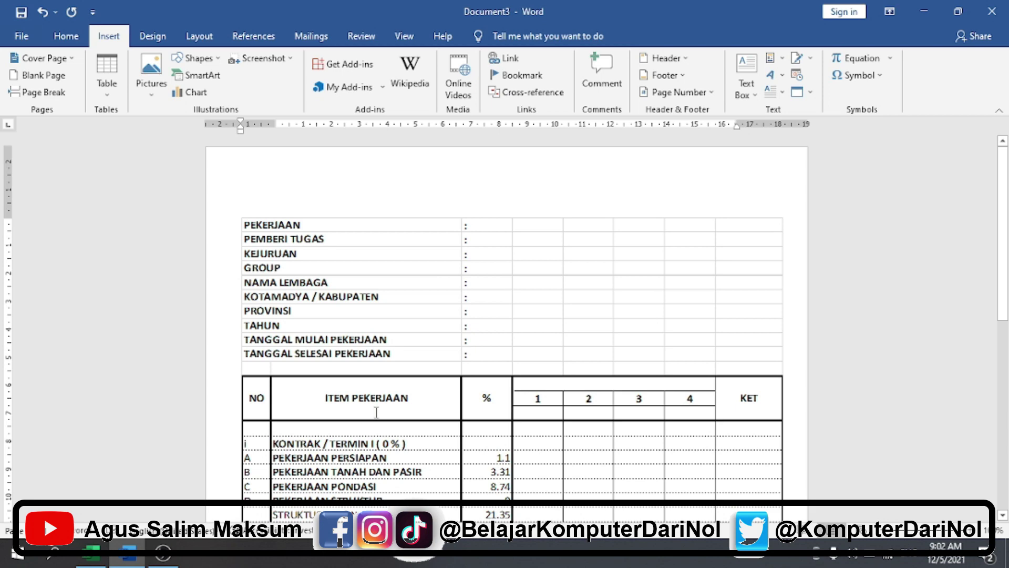
scroll(642, 345, "down", 1)
scroll(305, 336, "down", 7)
scroll(613, 338, "up", 4)
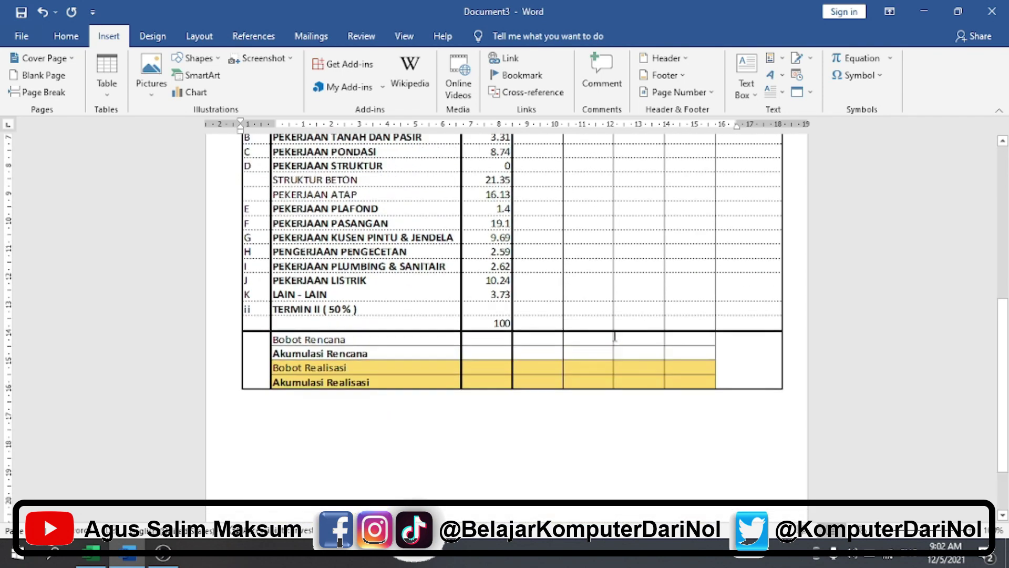
scroll(394, 264, "up", 1)
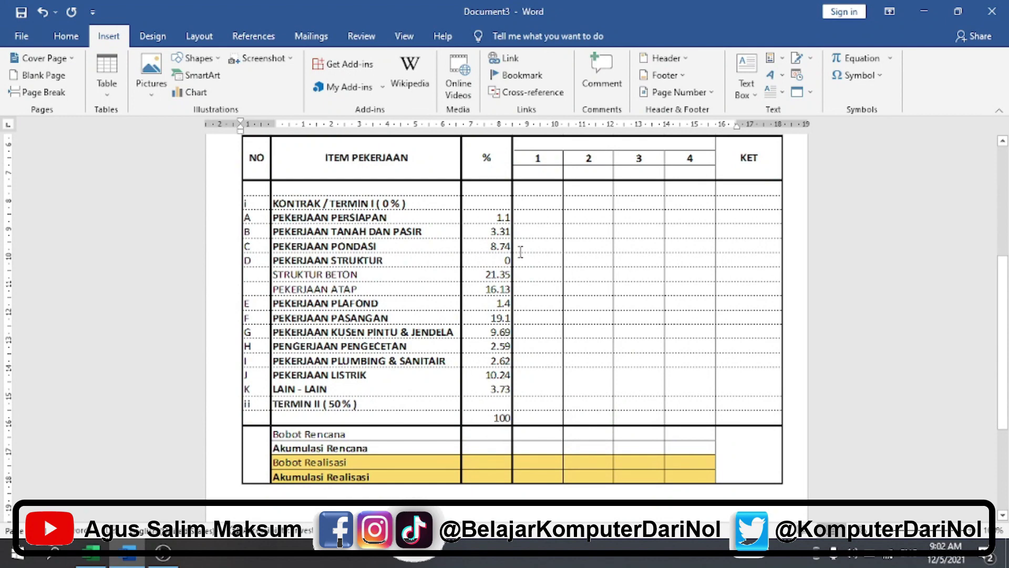
double_click(491, 263)
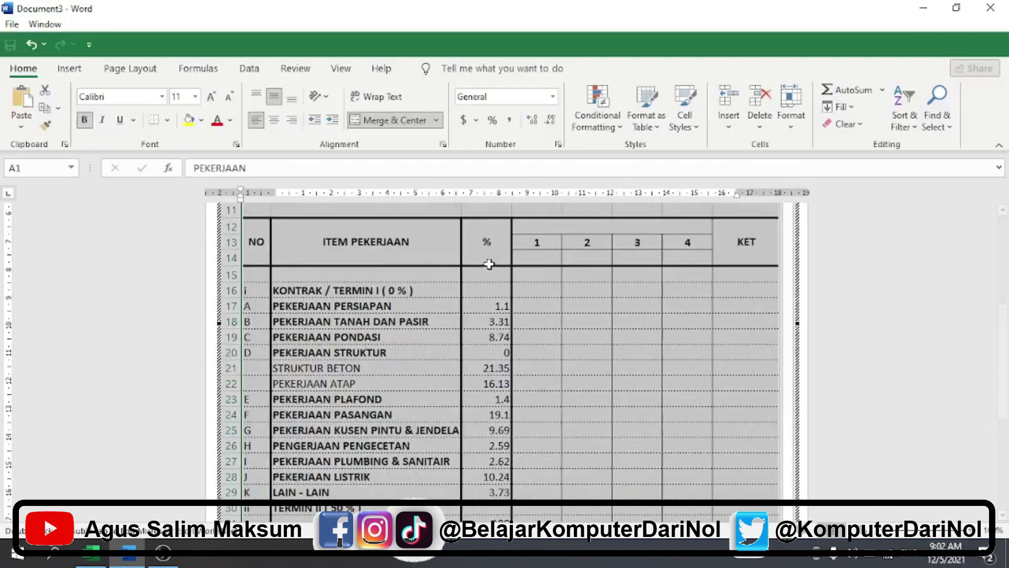
left_click(549, 330)
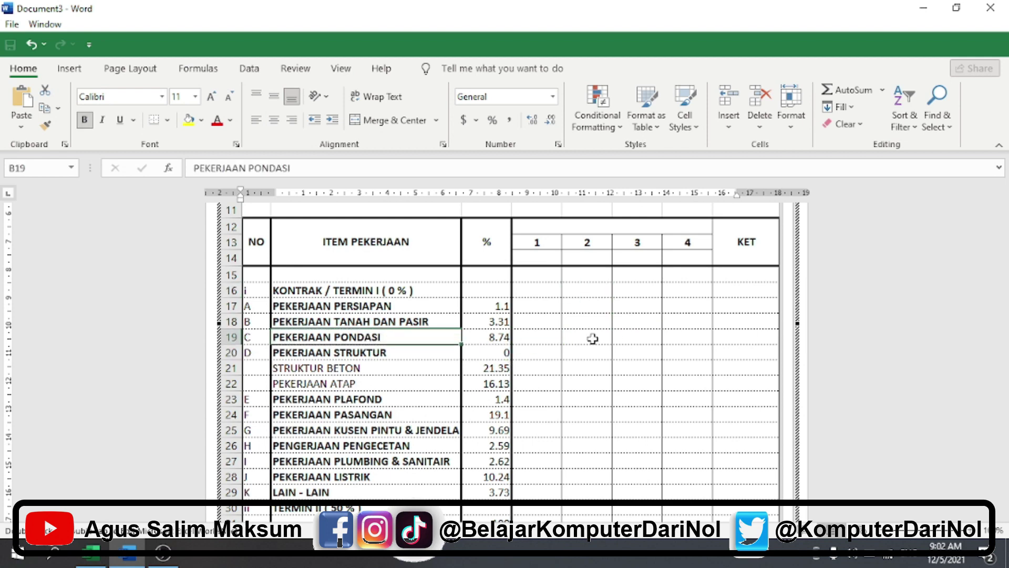
scroll(601, 408, "down", 4)
scroll(590, 357, "up", 4)
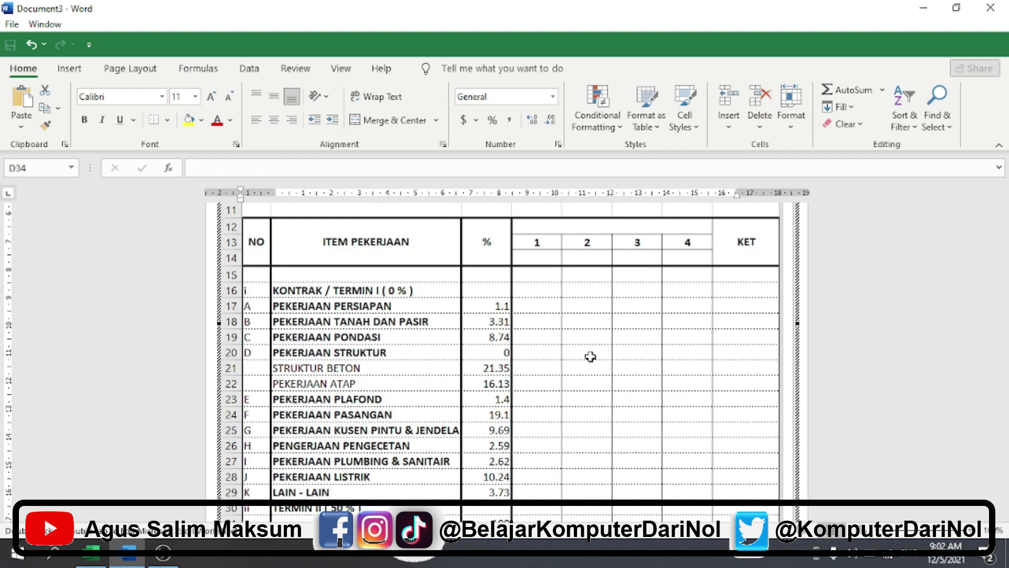
scroll(591, 355, "down", 2)
left_click(446, 330)
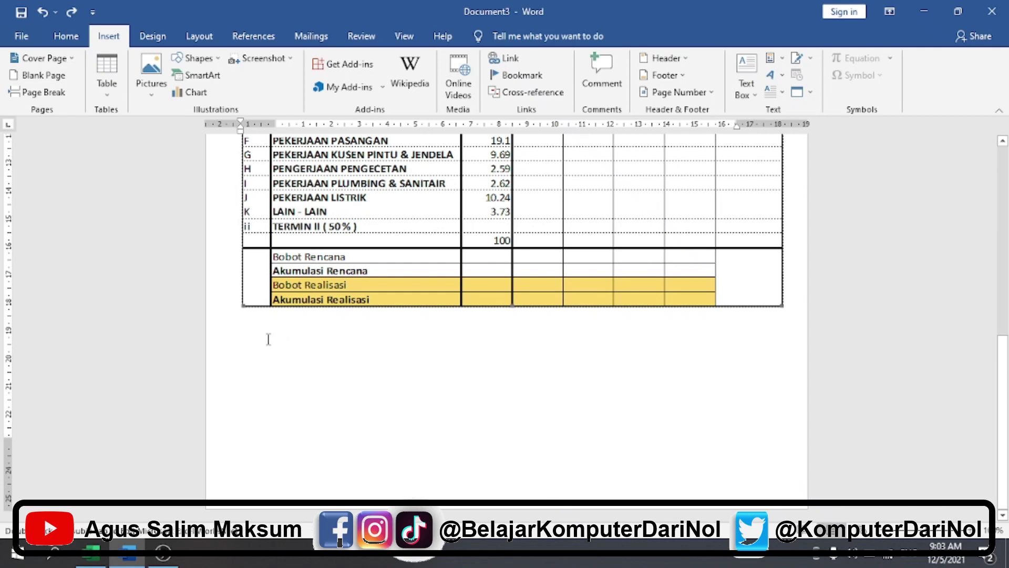
- Type 'SELAMAT MENCOBA' on the line beneath the embedded Kurva S table
type("SELAMAT MENCOBA")
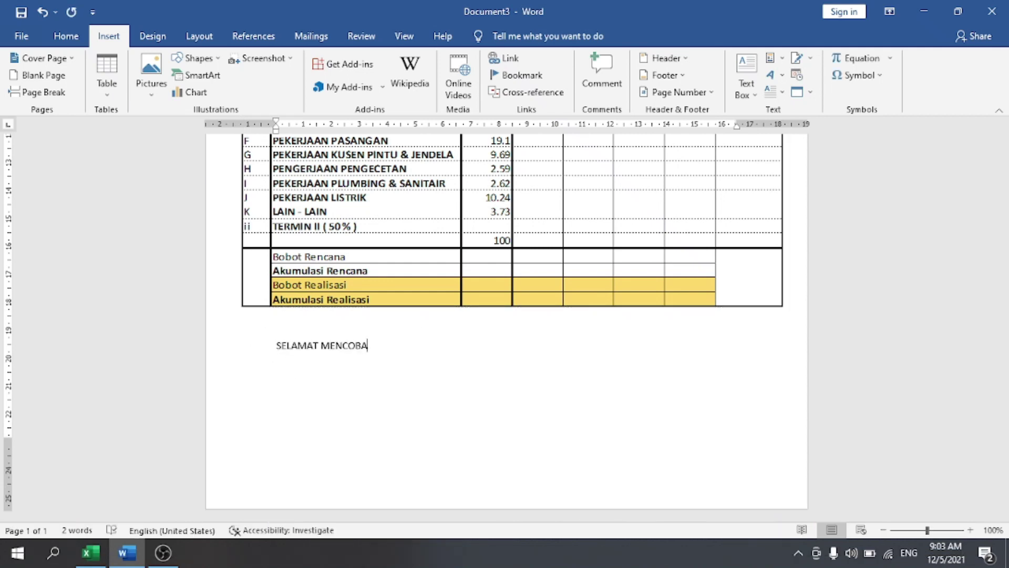